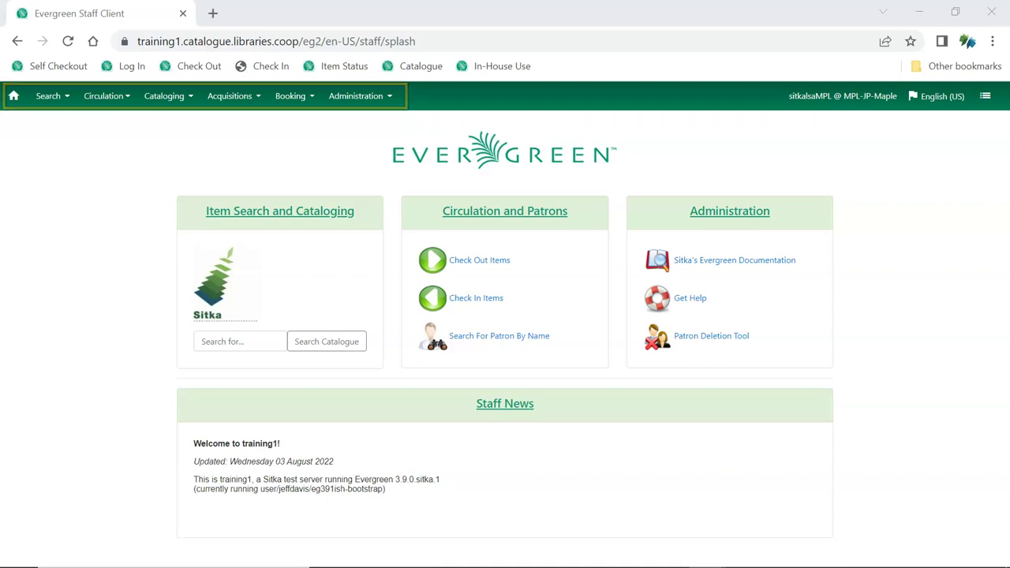
# Step: Look at the cataloguing functions on offer and the link options for Search the Catalog
pyautogui.click(188, 101)
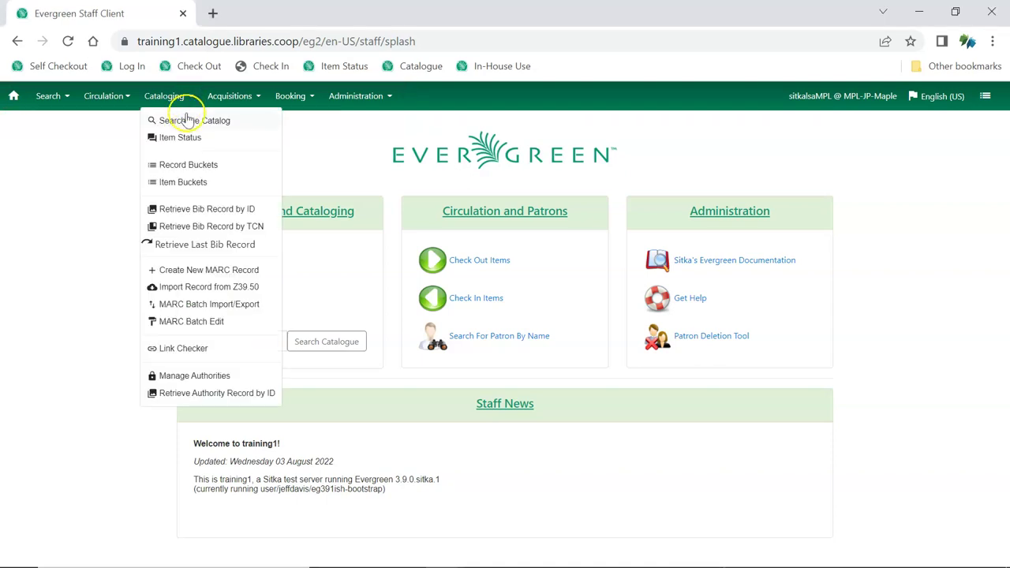
pyautogui.rightClick(187, 124)
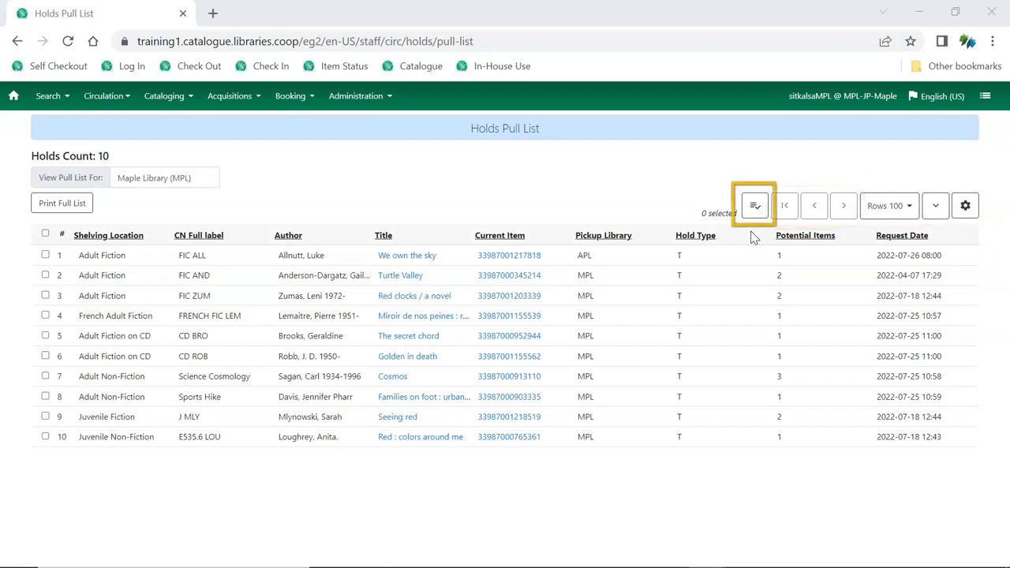
# Step: Examine the row actions and the grid display settings of the Holds Pull List
pyautogui.click(754, 210)
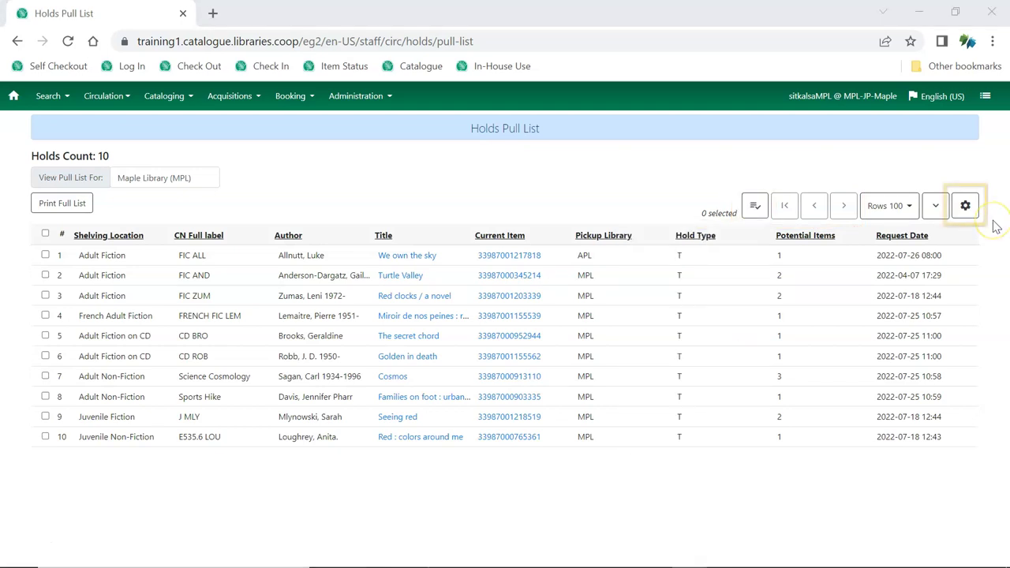
pyautogui.click(967, 207)
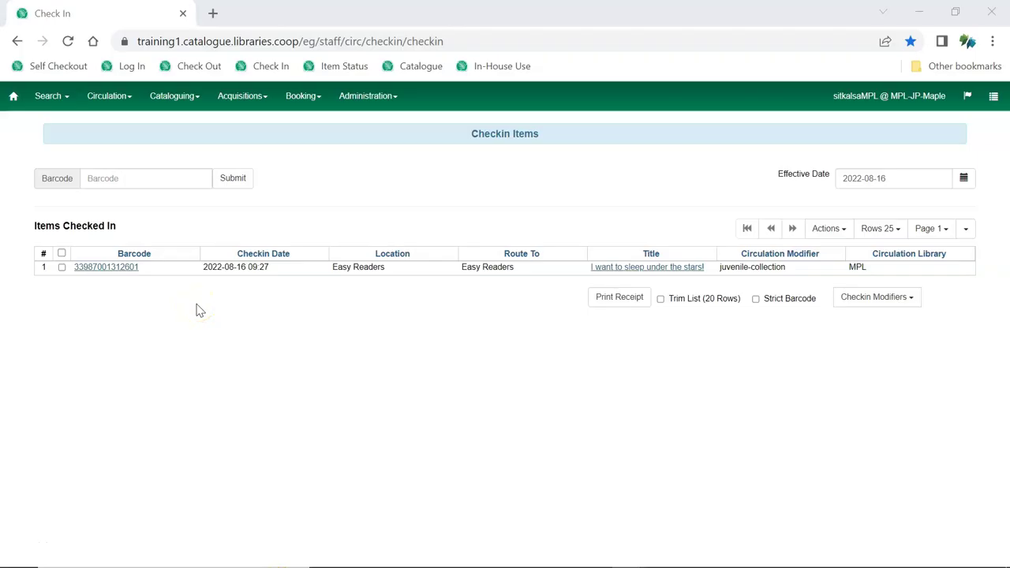
pyautogui.click(135, 182)
pyautogui.write('33987000947332')
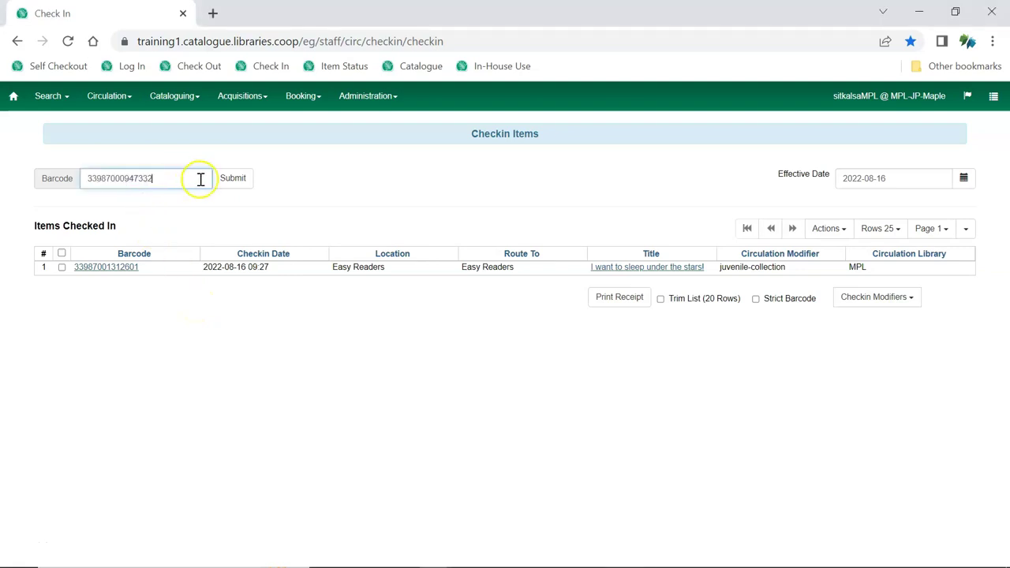
pyautogui.click(231, 181)
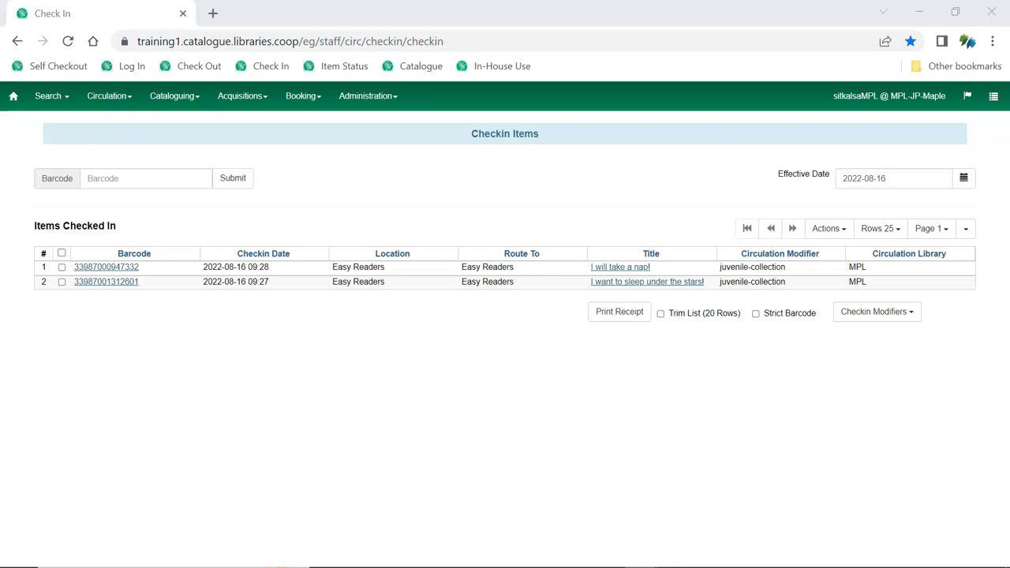
# Step: Select the checked-in item "I will take a nap!" and examine the actions available for it
pyautogui.click(62, 268)
pyautogui.click(826, 229)
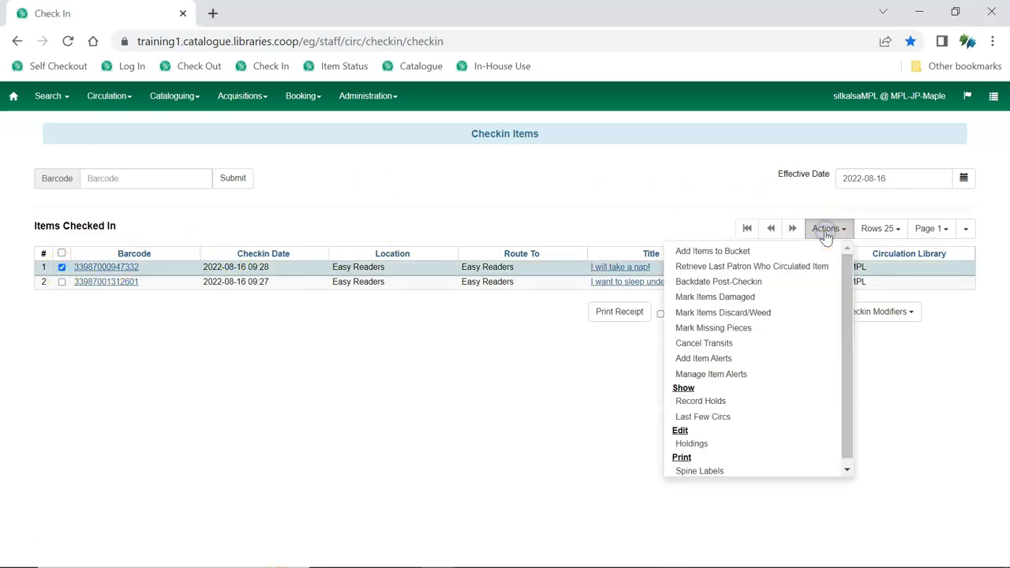
pyautogui.click(843, 229)
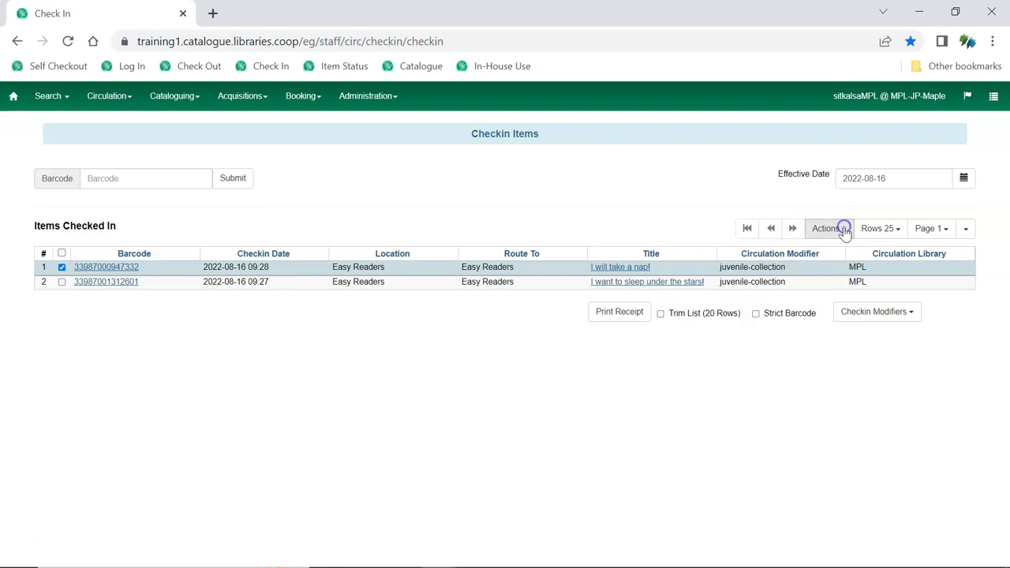
# Step: Enable the Suppress Holds and Transits check-in modifier and set the effective date to 2022-08-14
pyautogui.click(911, 315)
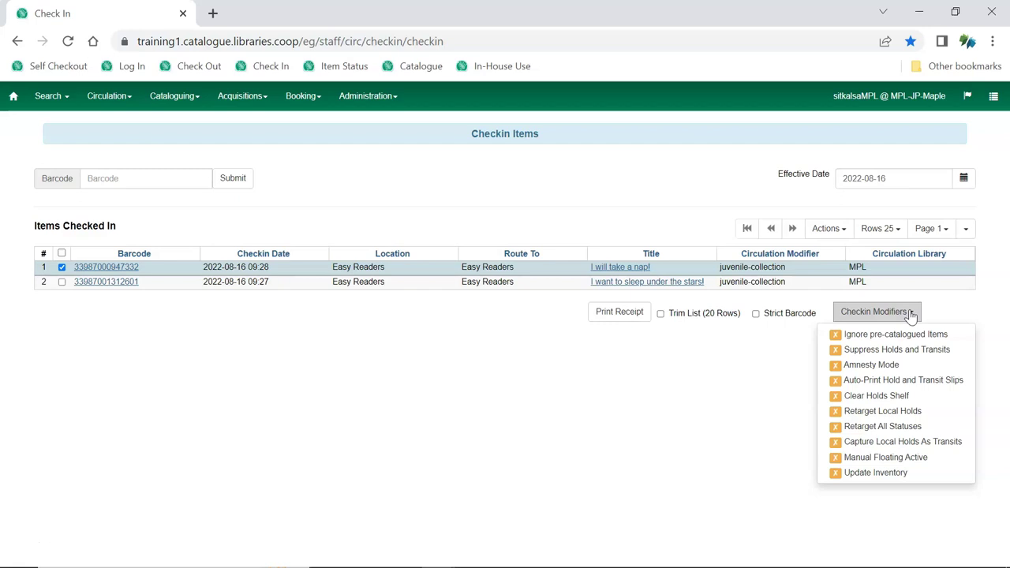
pyautogui.click(888, 350)
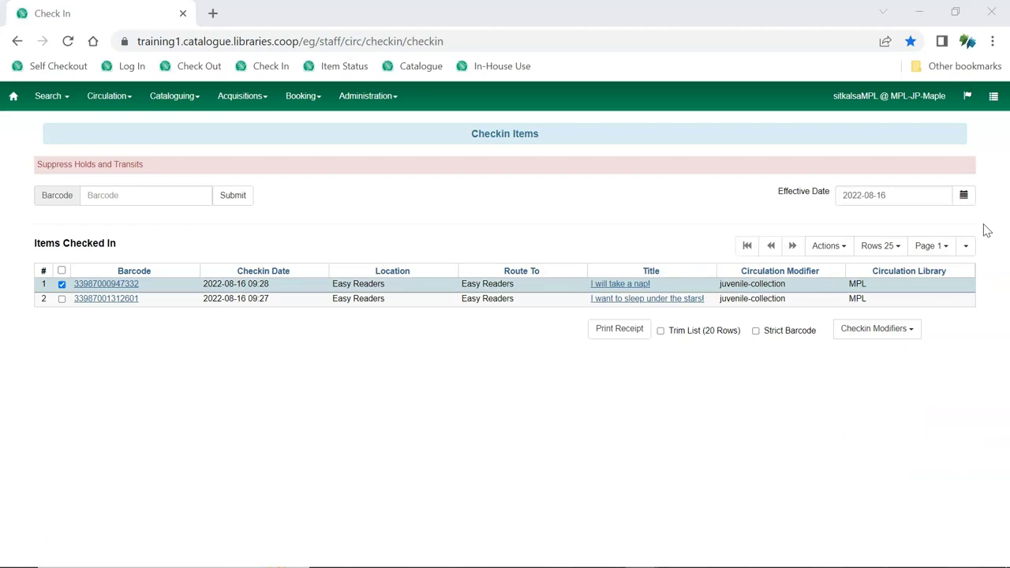
pyautogui.click(964, 197)
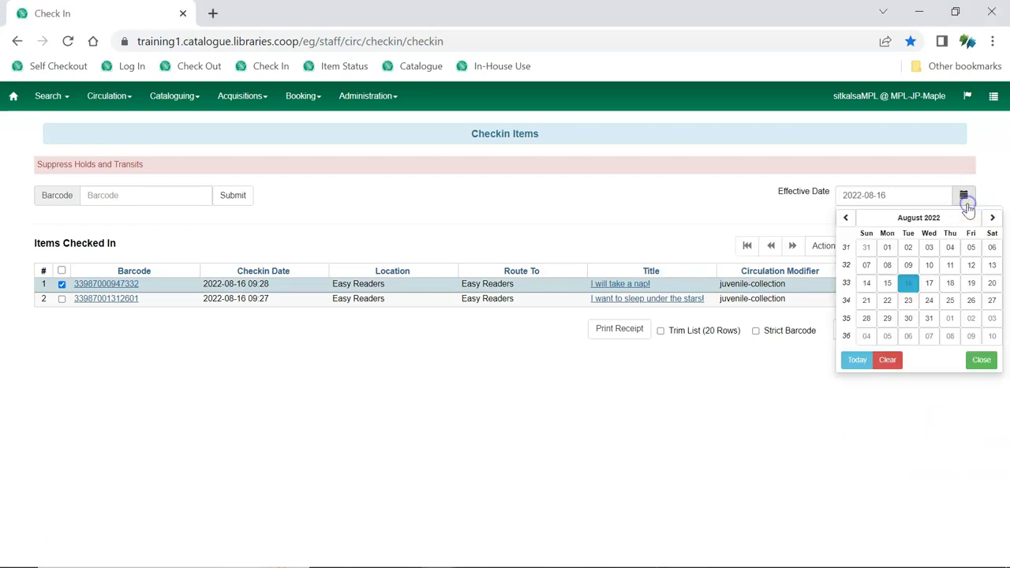
pyautogui.click(867, 283)
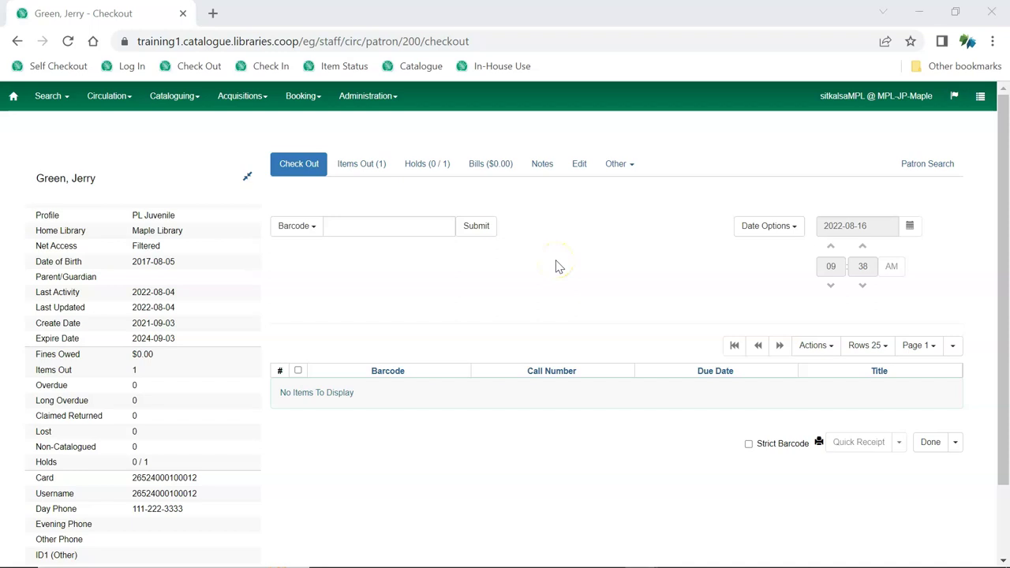
pyautogui.click(427, 229)
pyautogui.write('33987000947332')
pyautogui.click(476, 226)
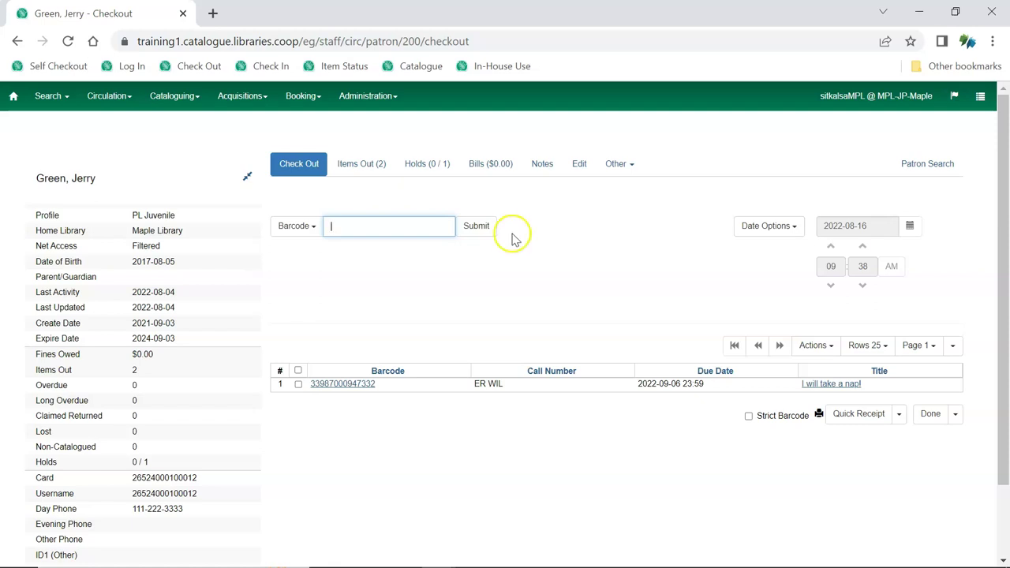
# Step: Examine the due date options and the receipt options for the patron's checkout
pyautogui.click(792, 229)
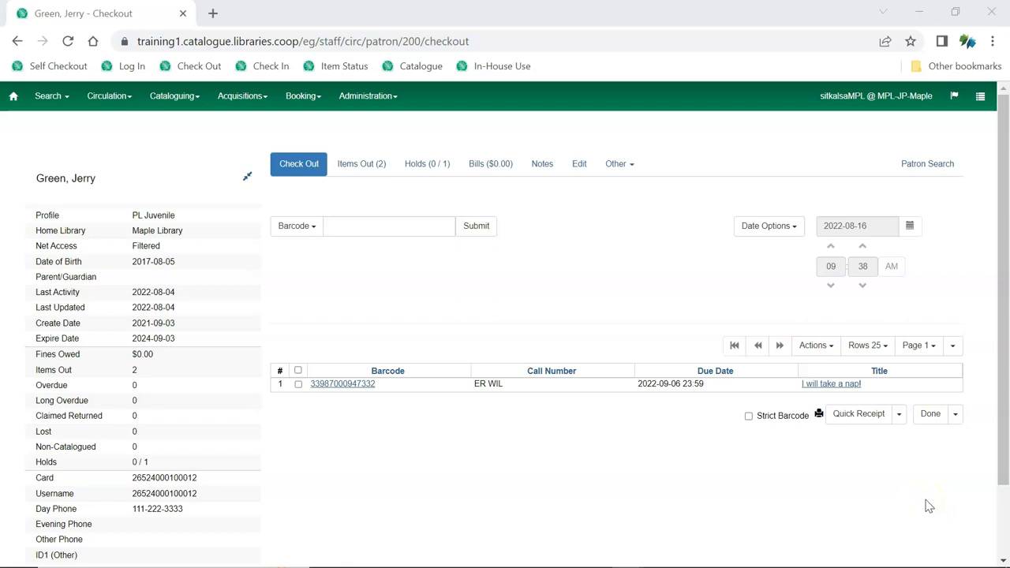
pyautogui.click(899, 413)
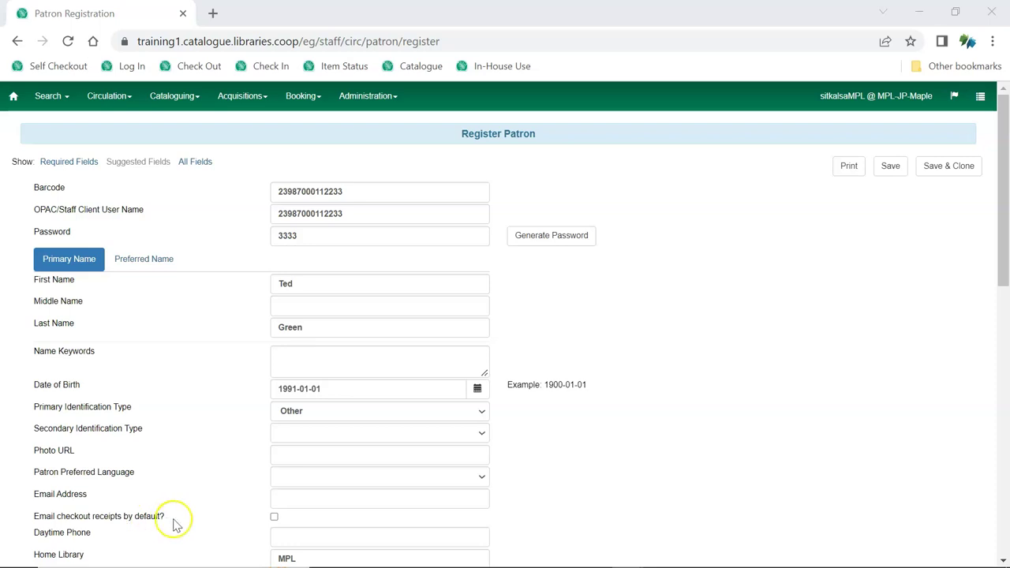
# Step: Fill in the new patron's daytime phone number on the registration form
pyautogui.click(284, 535)
pyautogui.hotkey('ctrl', 'v')
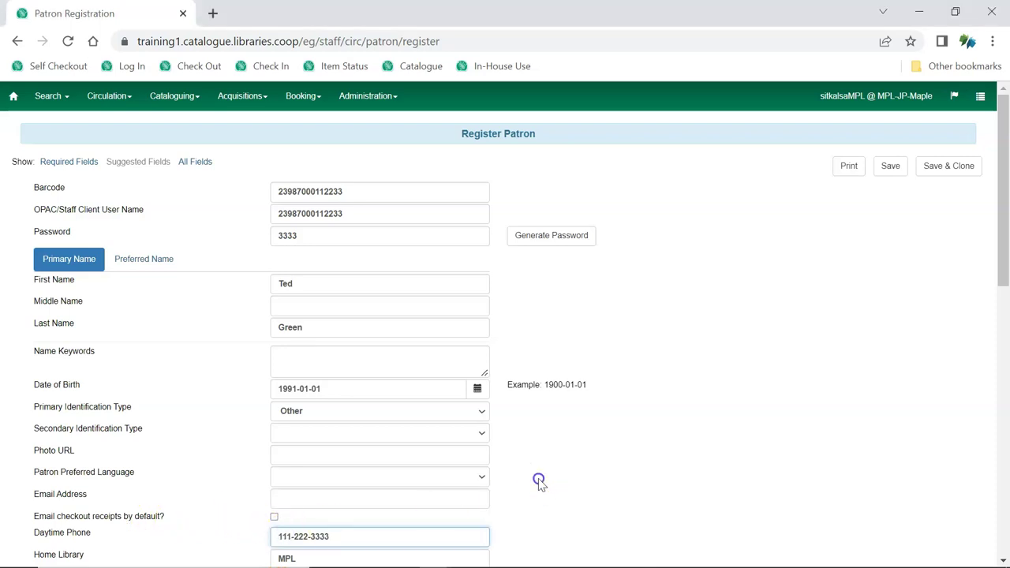
pyautogui.click(506, 476)
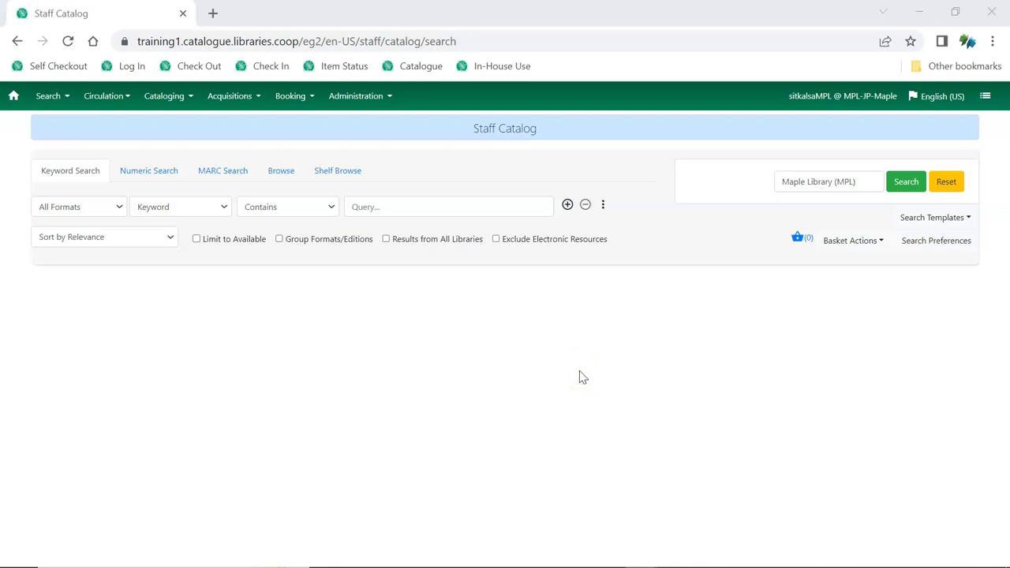
# Step: Examine the libraries that can be chosen as the Staff Catalog search scope, keeping Maple Library (MPL)
pyautogui.click(582, 371)
pyautogui.click(871, 184)
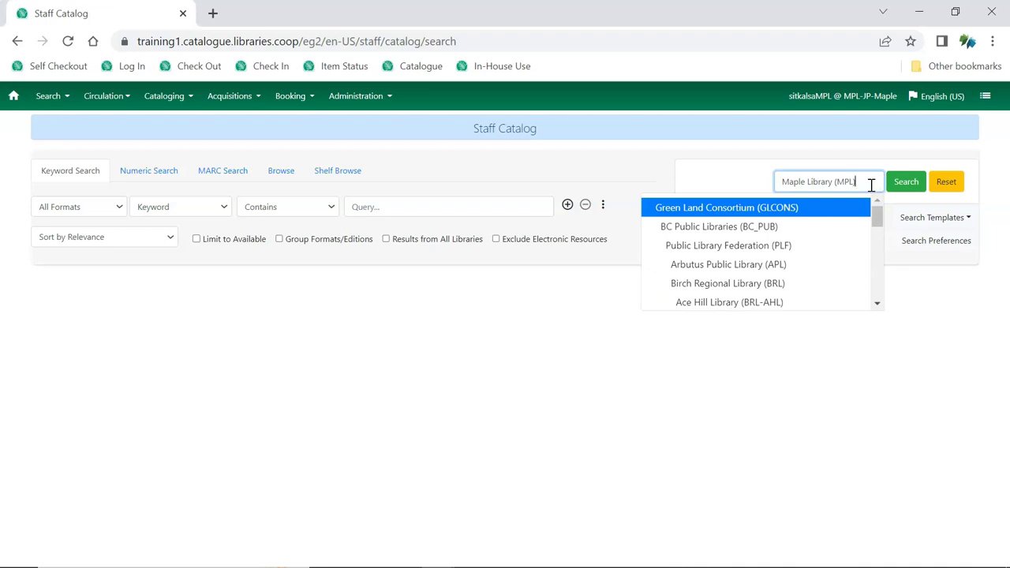
pyautogui.click(83, 180)
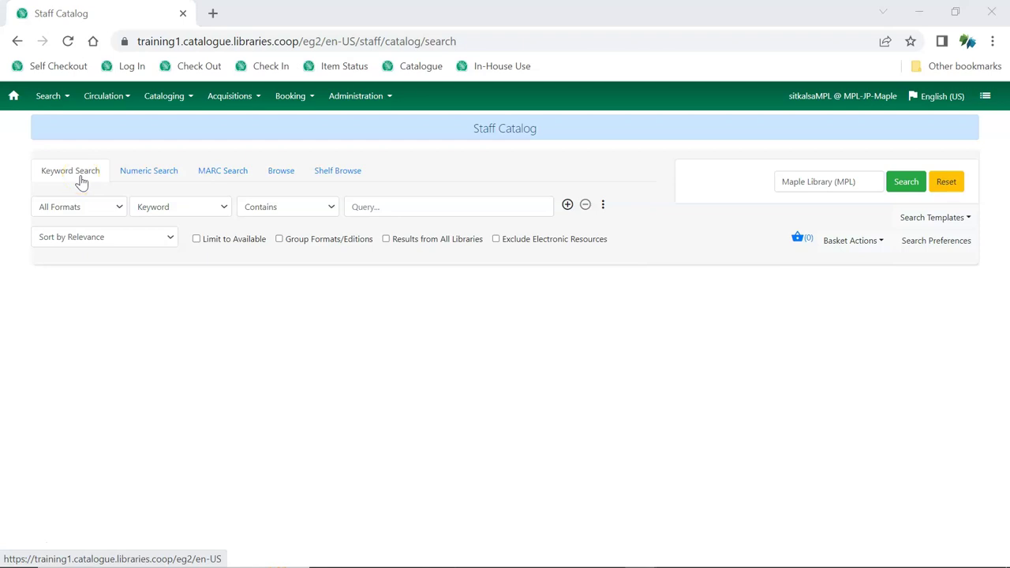
# Step: Look through the Numeric, MARC, Browse and Shelf Browse search forms, and return to Keyword Search with its additional search filters
pyautogui.click(125, 175)
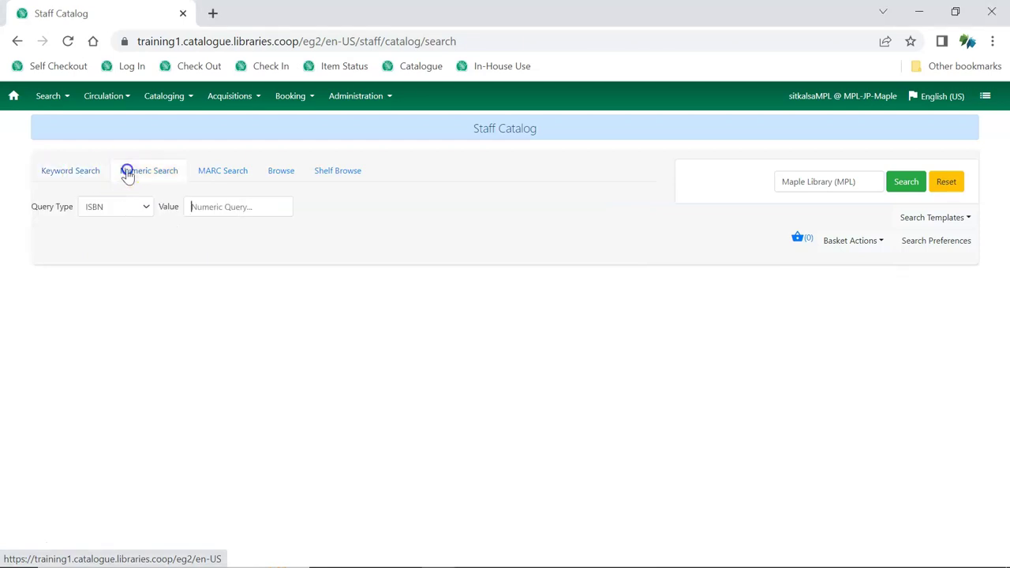
pyautogui.click(215, 176)
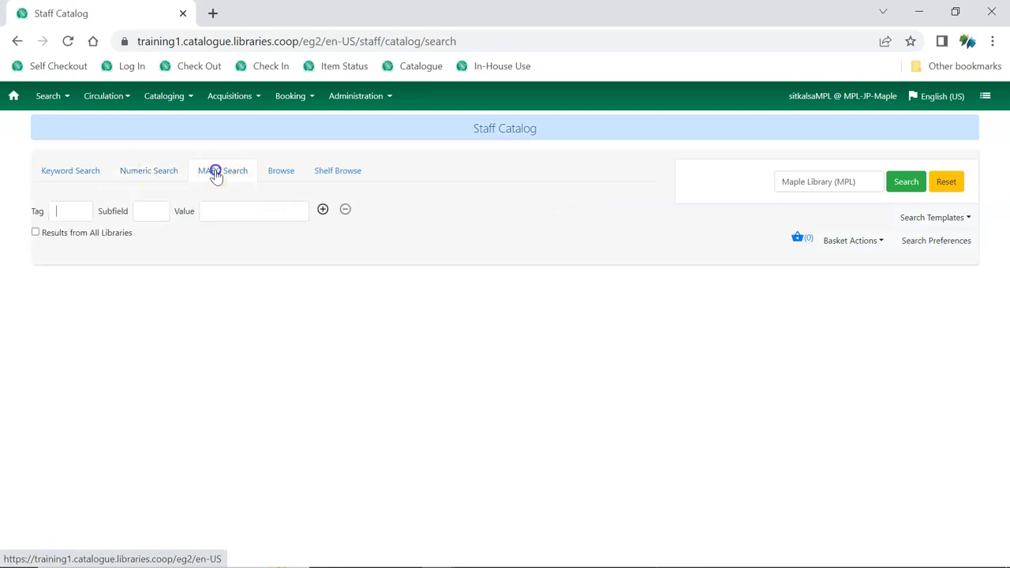
pyautogui.click(280, 177)
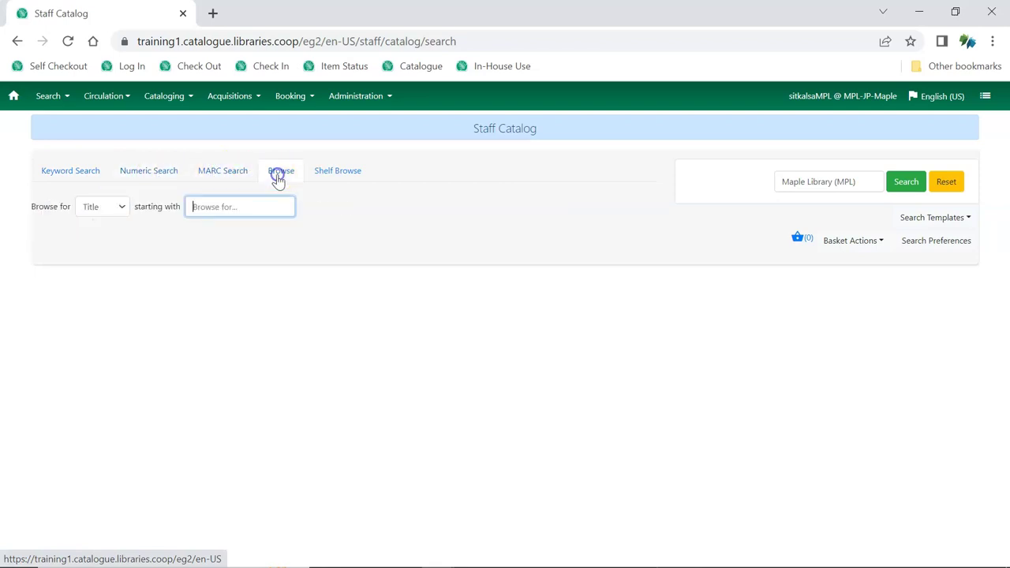
pyautogui.click(338, 177)
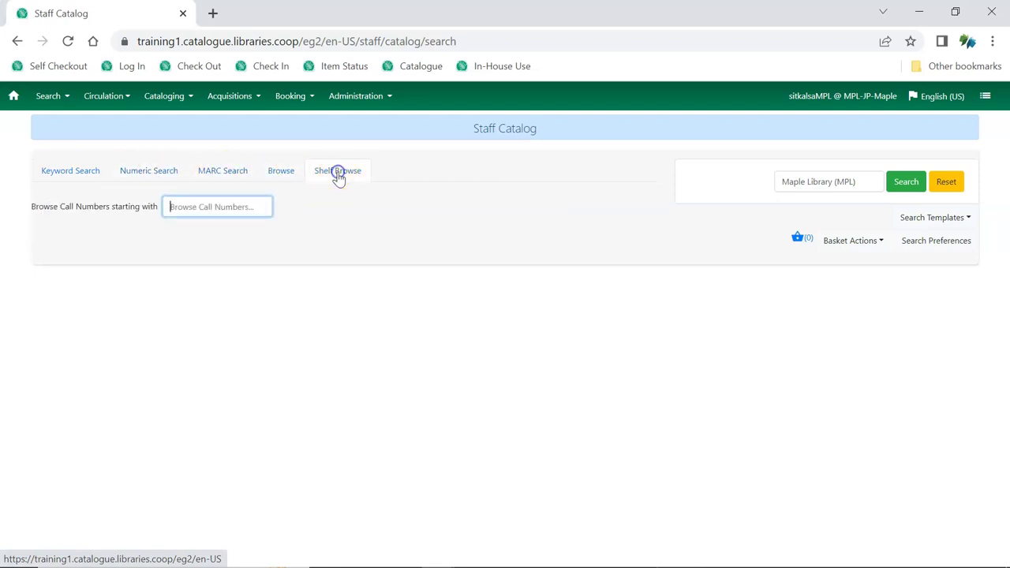
pyautogui.click(93, 176)
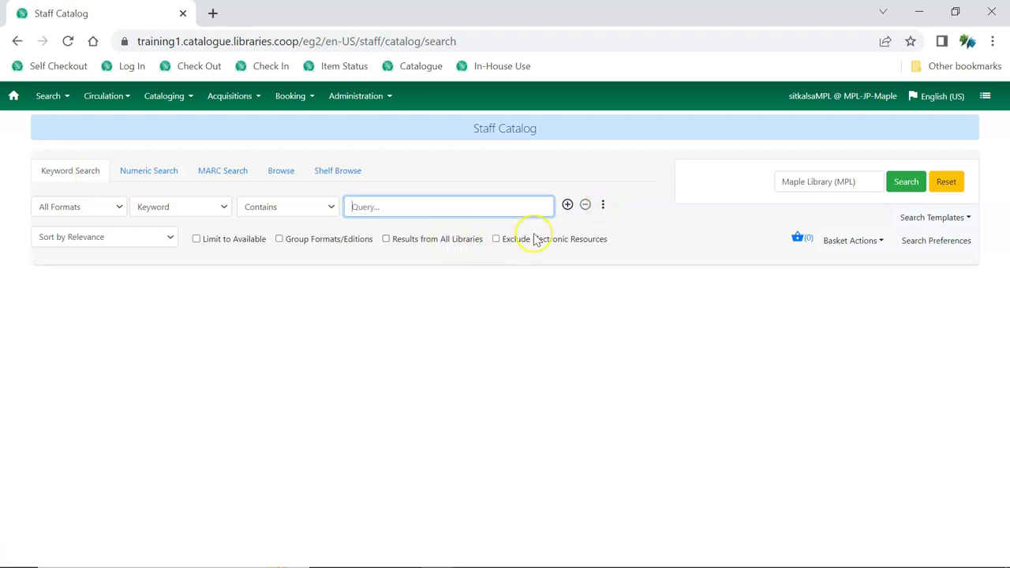
pyautogui.click(603, 205)
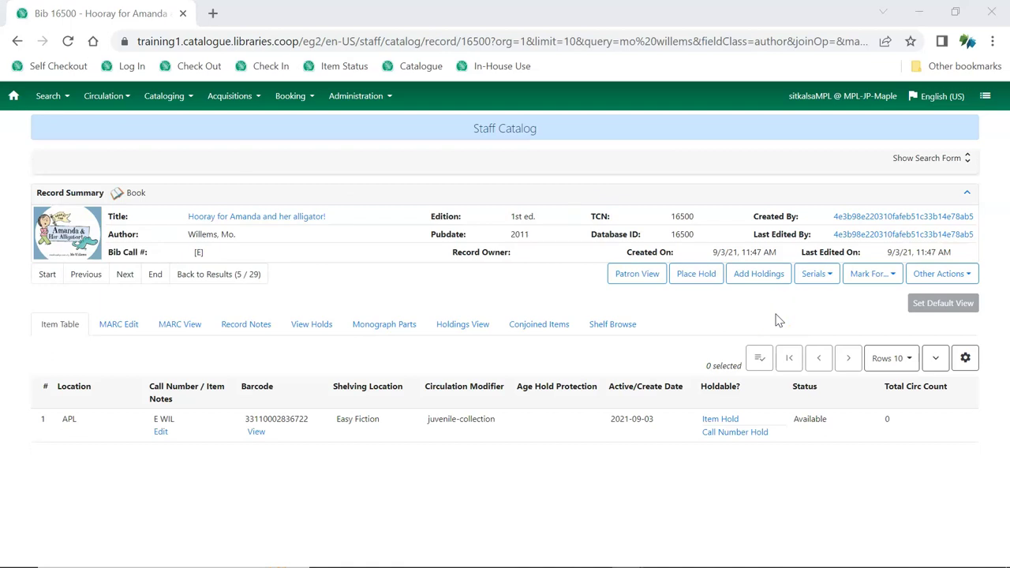
# Step: Add holdings to the record "Hooray for Amanda and her alligator!", applying all changes, saving and exiting the holdings editor
pyautogui.click(759, 274)
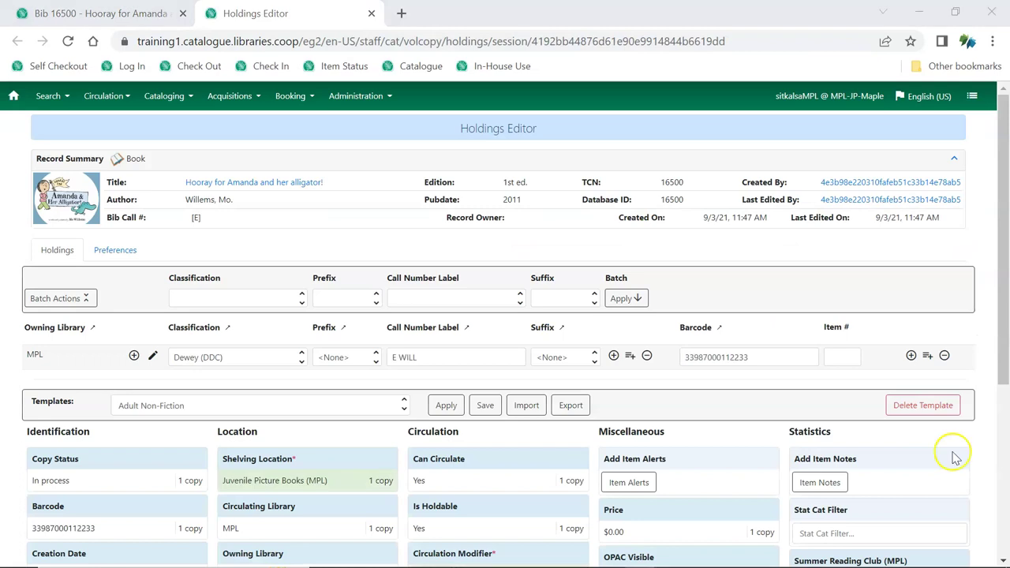
pyautogui.scroll(-4, 953, 454)
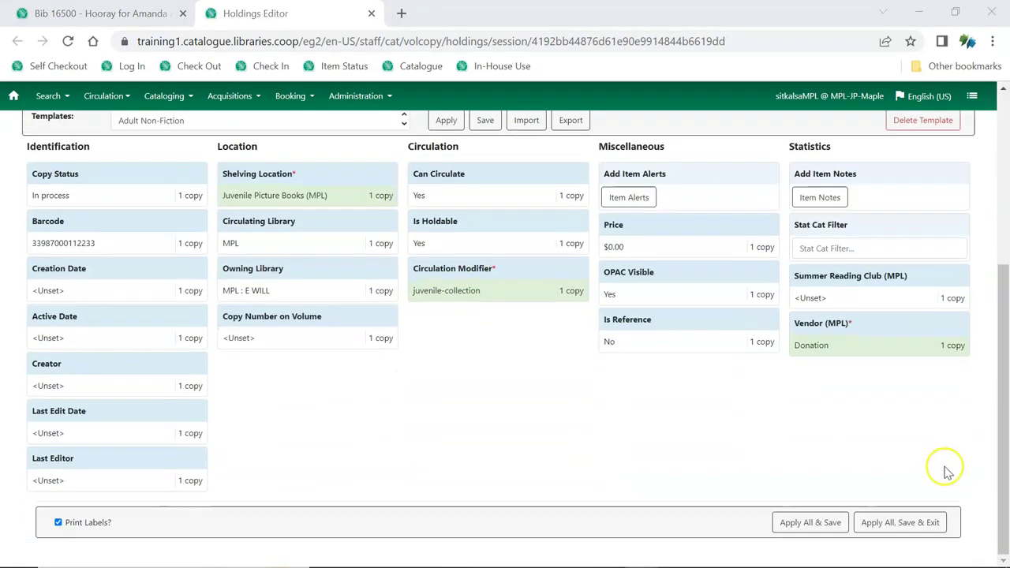
pyautogui.click(907, 522)
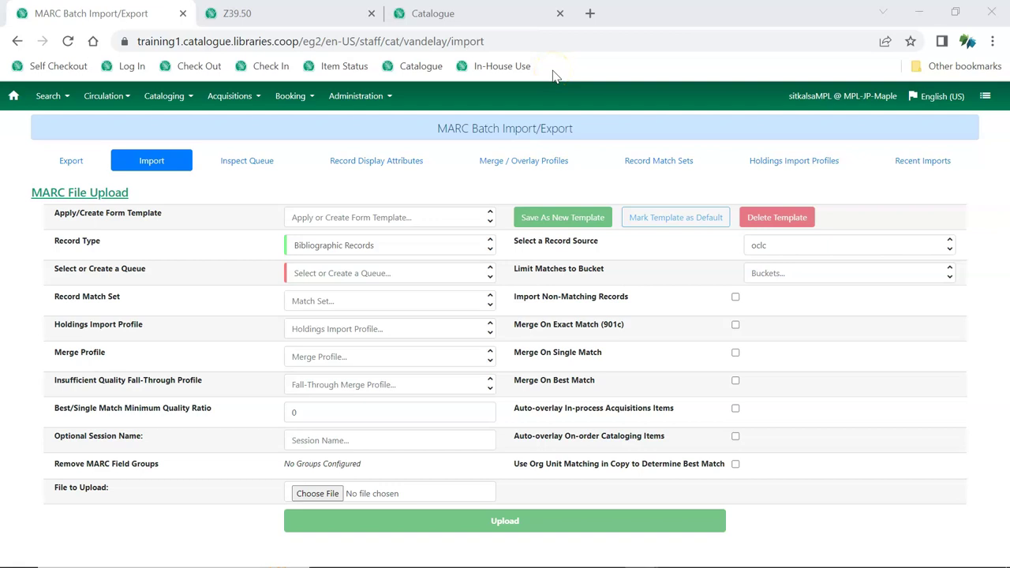
# Step: Look over the Z39.50 search form and load the sitka_book_rda template for a new MARC record
pyautogui.click(348, 14)
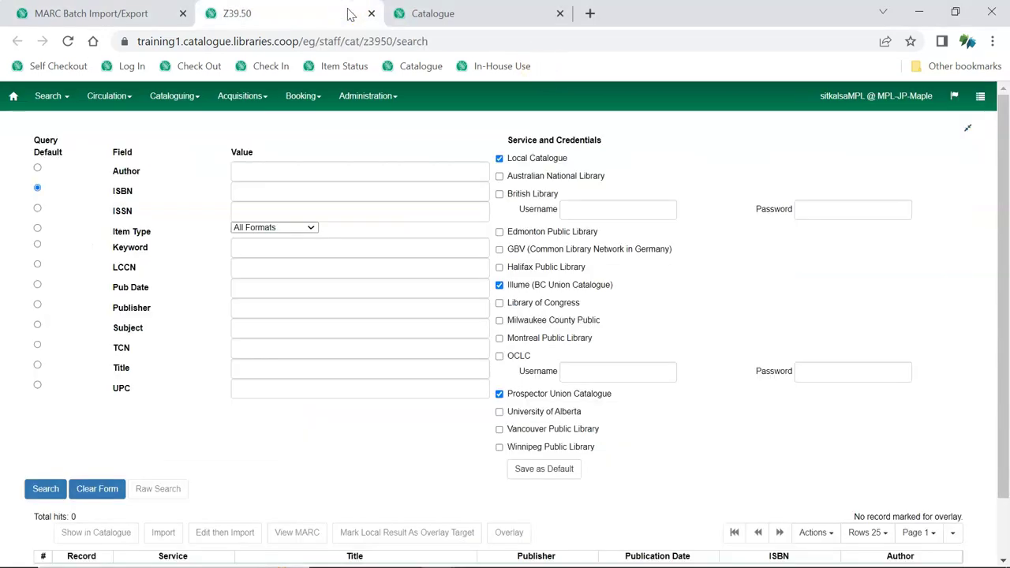
pyautogui.click(435, 13)
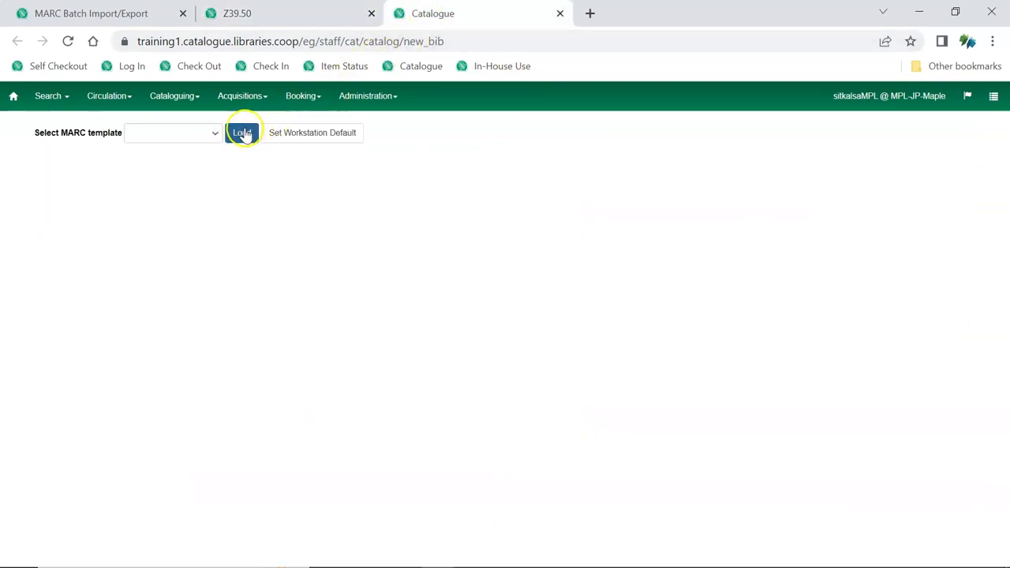
pyautogui.click(214, 135)
pyautogui.click(210, 181)
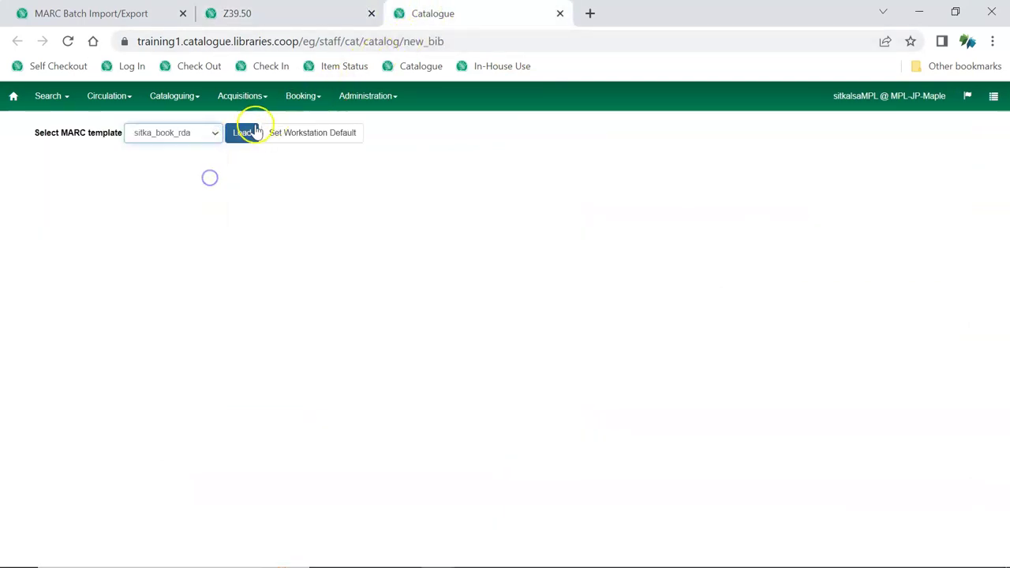
pyautogui.click(244, 135)
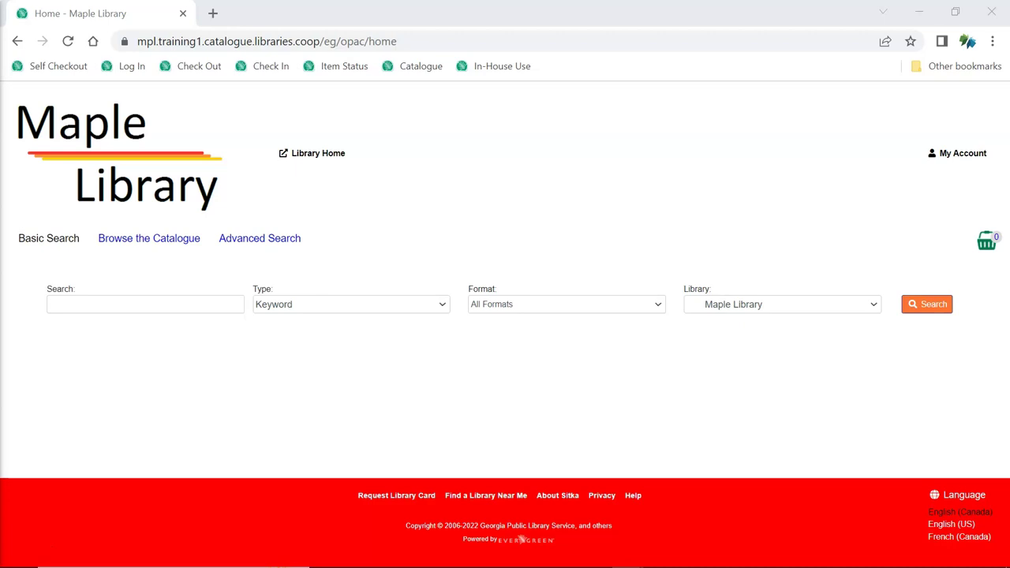
# Step: Switch the Maple Library public catalogue's language to French (Canada)
pyautogui.click(916, 525)
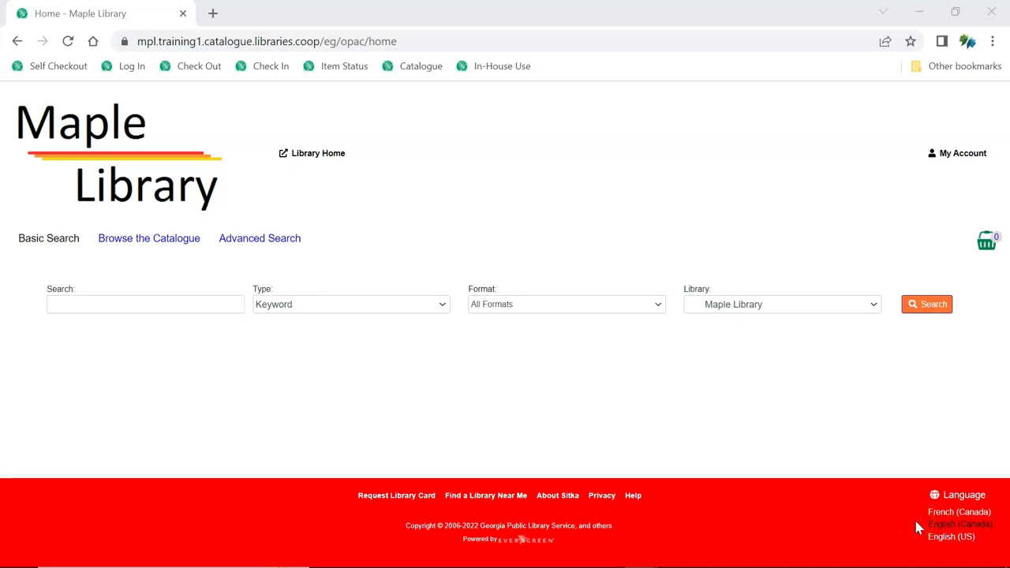
pyautogui.click(947, 512)
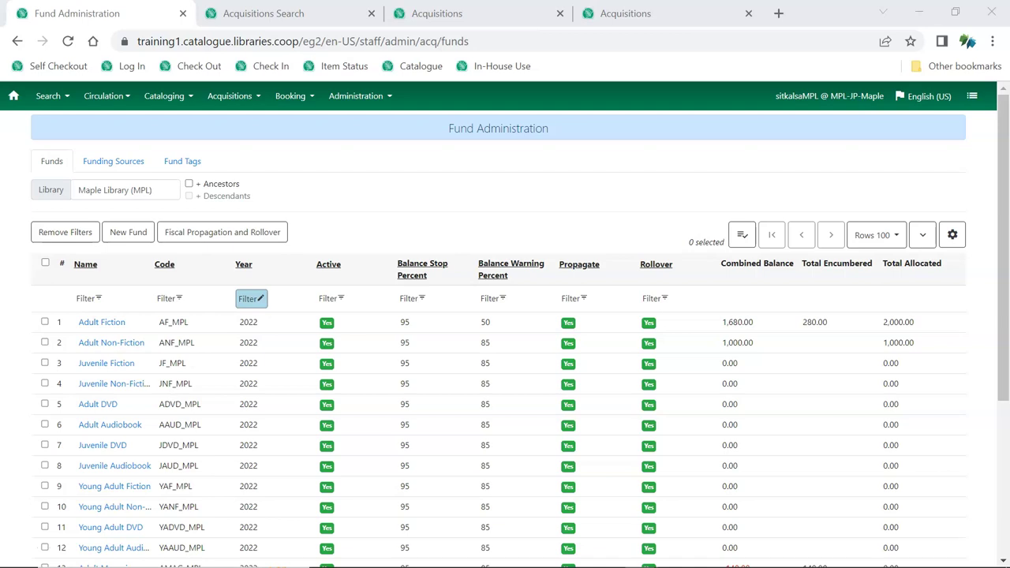
# Step: Look through the selection lists, the received purchase order and its invoice, and open Fiscal Propagation and Rollover for Maple Library's funds
pyautogui.hotkey('ctrl', 'Tab')
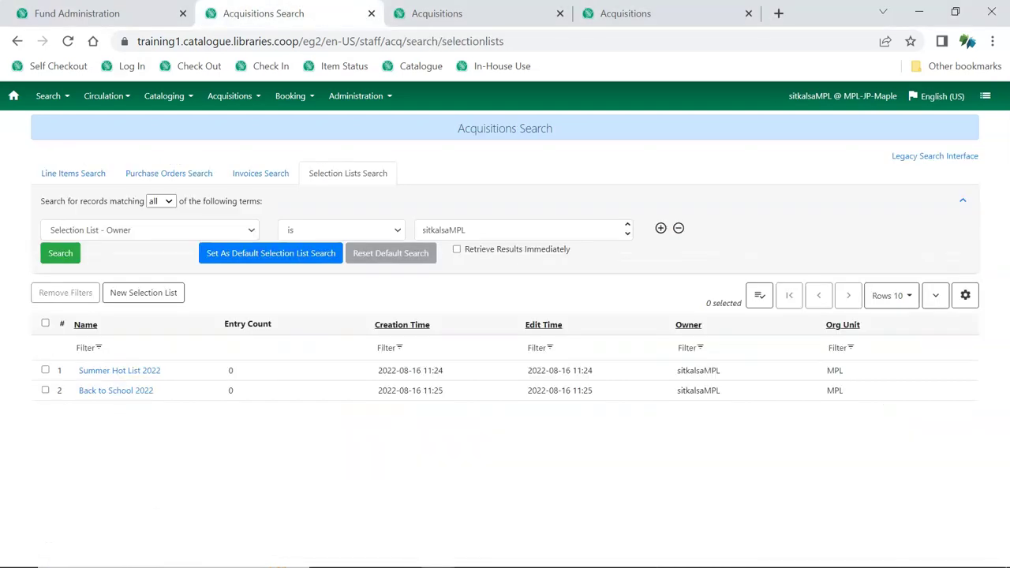
pyautogui.hotkey('ctrl', 'Tab')
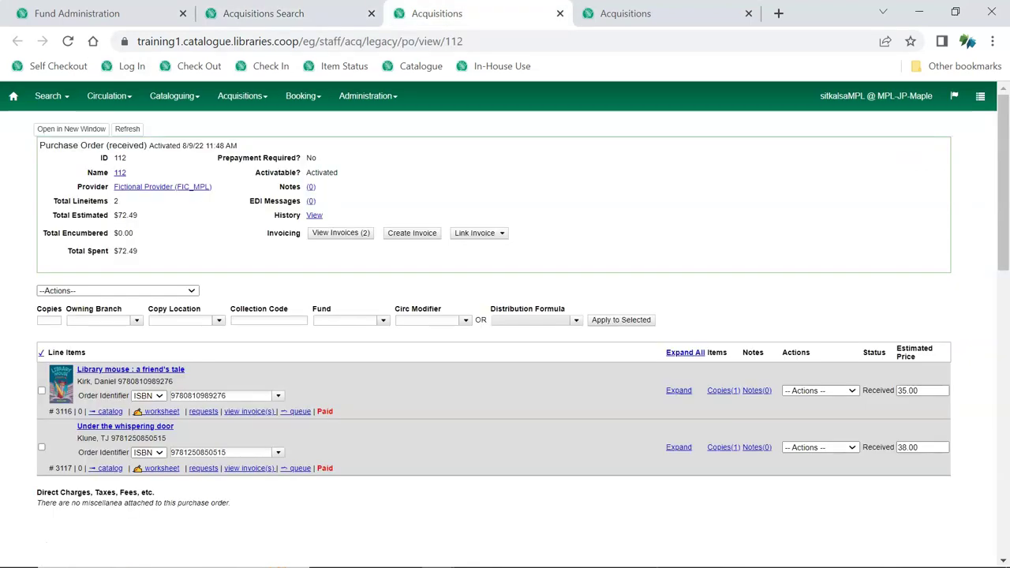
pyautogui.hotkey('ctrl', 'Tab')
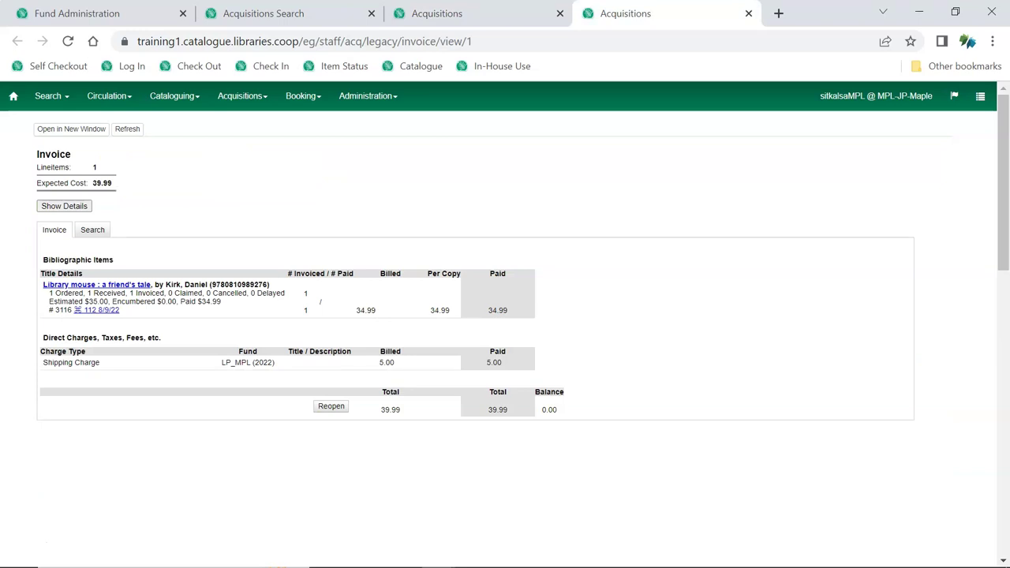
pyautogui.hotkey('ctrl', 'Tab')
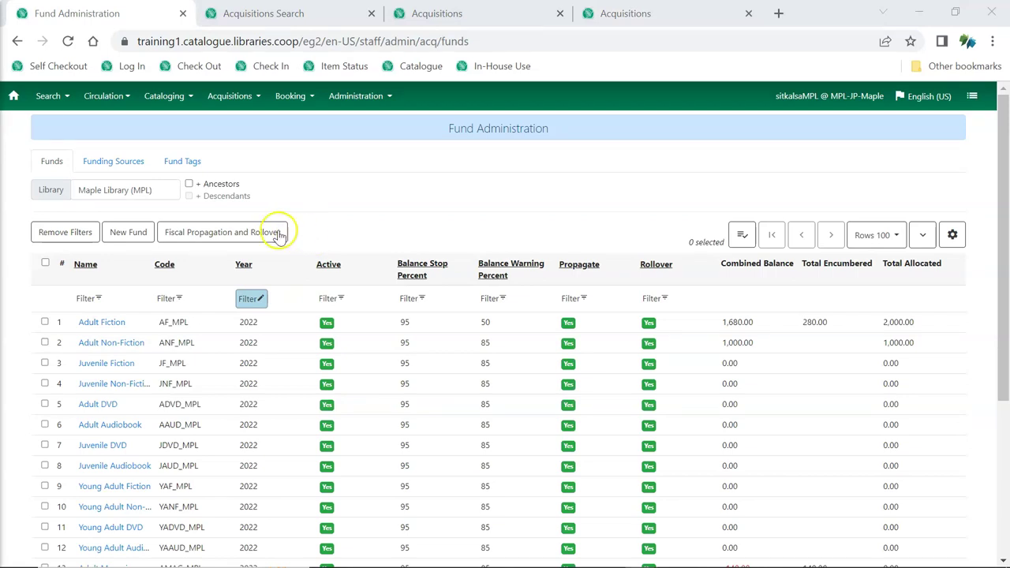
pyautogui.click(276, 232)
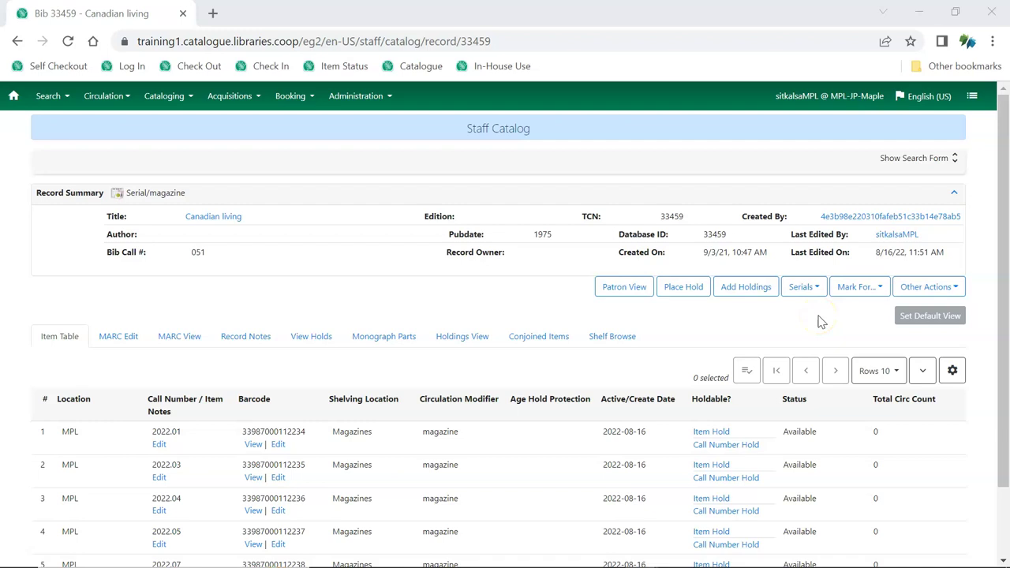
# Step: Open subscription management for the serial "Canadian living" and look through its subscriptions, predictions and issues
pyautogui.click(803, 287)
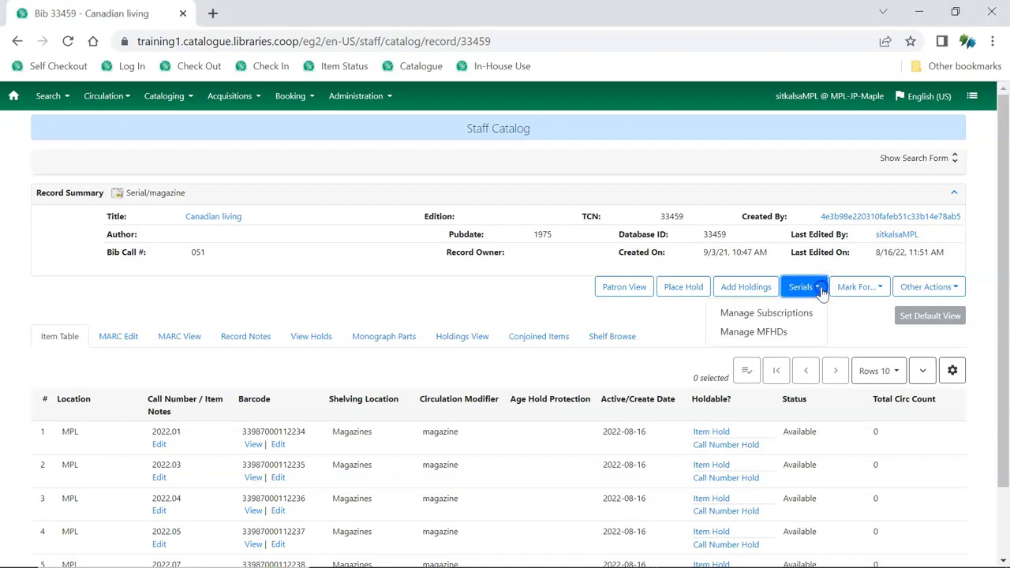
pyautogui.click(809, 311)
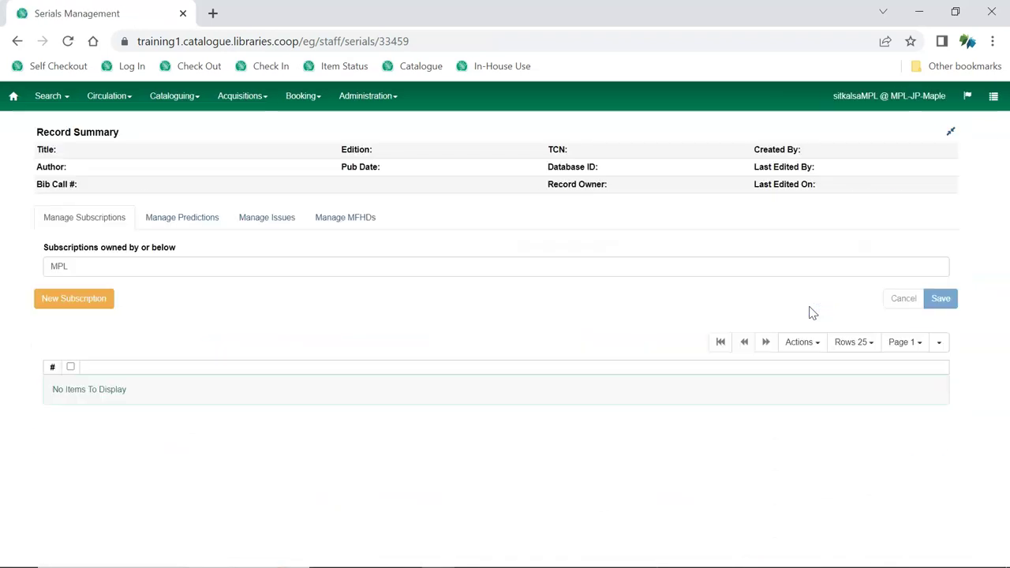
pyautogui.click(208, 227)
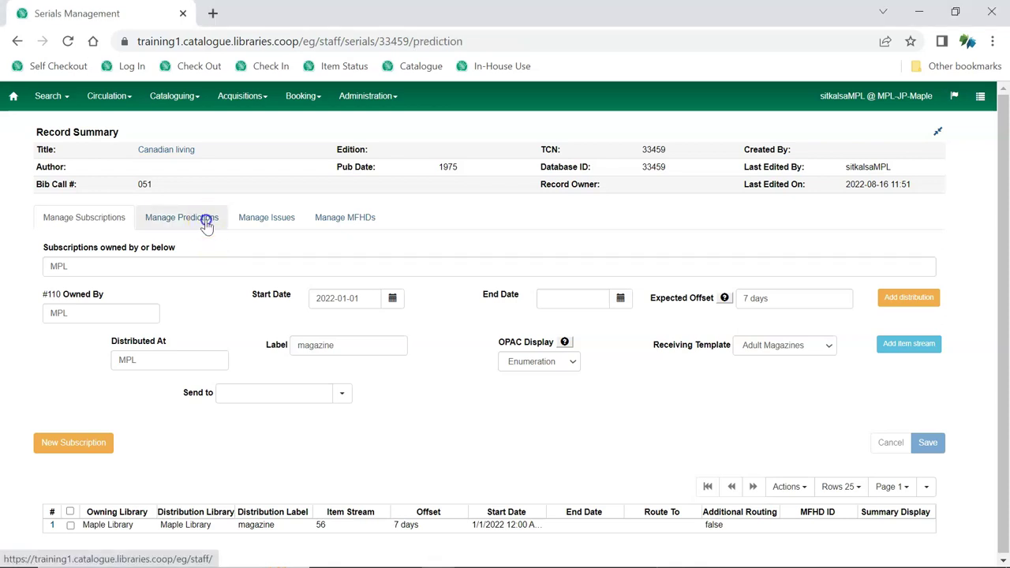
pyautogui.click(265, 226)
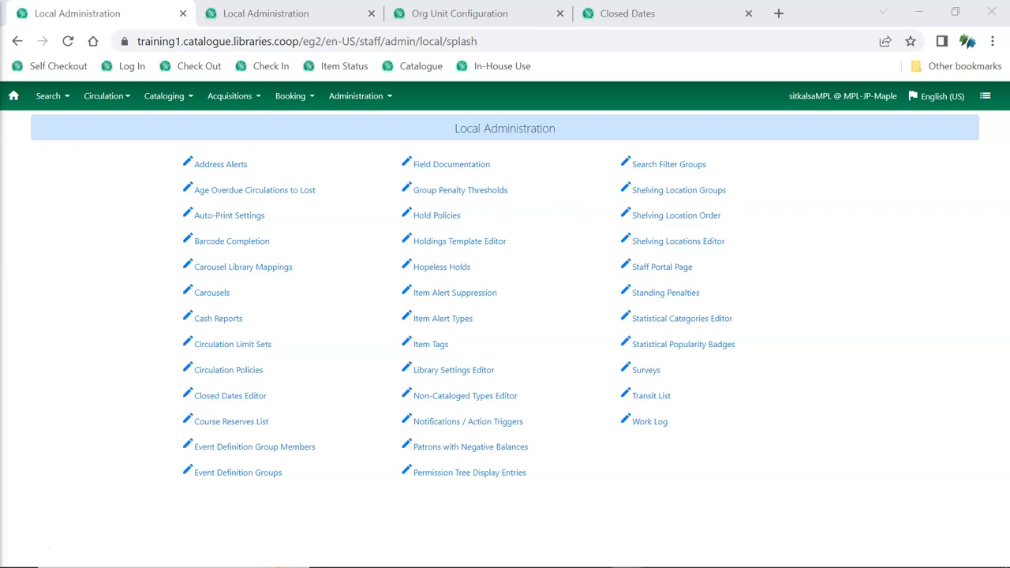
# Step: Look over the registration-related organization unit settings, Maple Library's hours of operation and the closed dates
pyautogui.hotkey('ctrl', 'Tab')
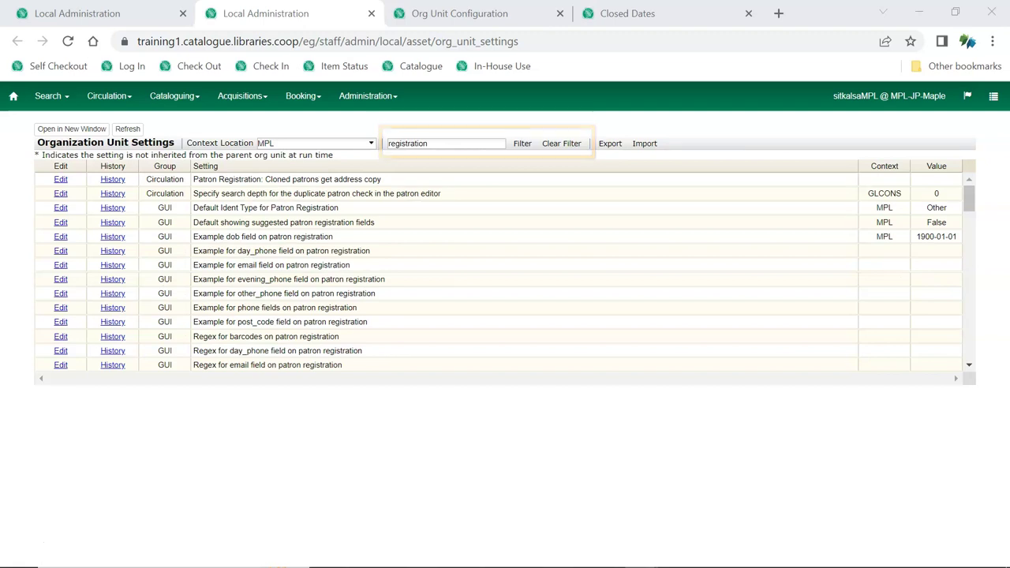
pyautogui.hotkey('ctrl', 'Tab')
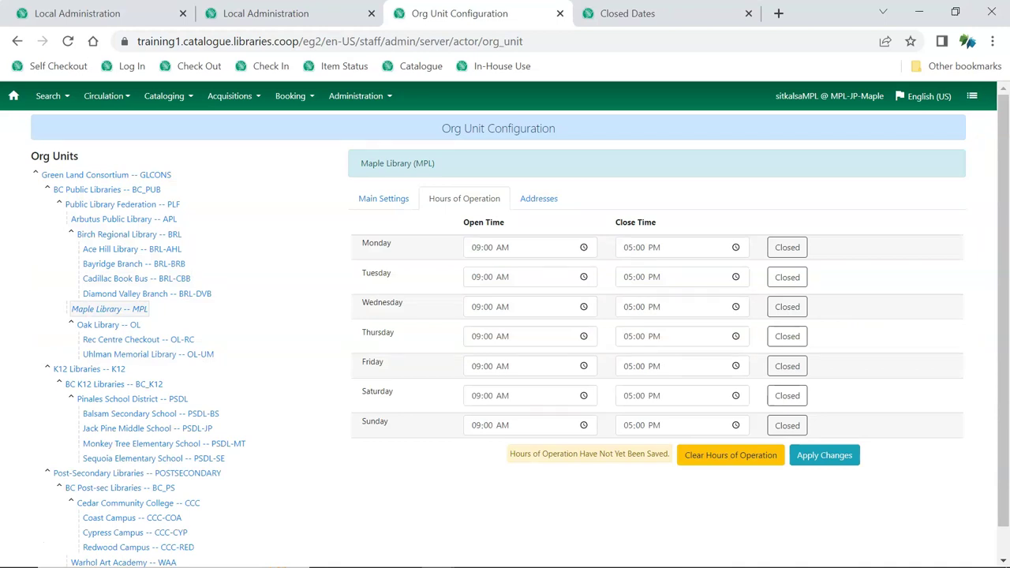
pyautogui.hotkey('ctrl', 'Tab')
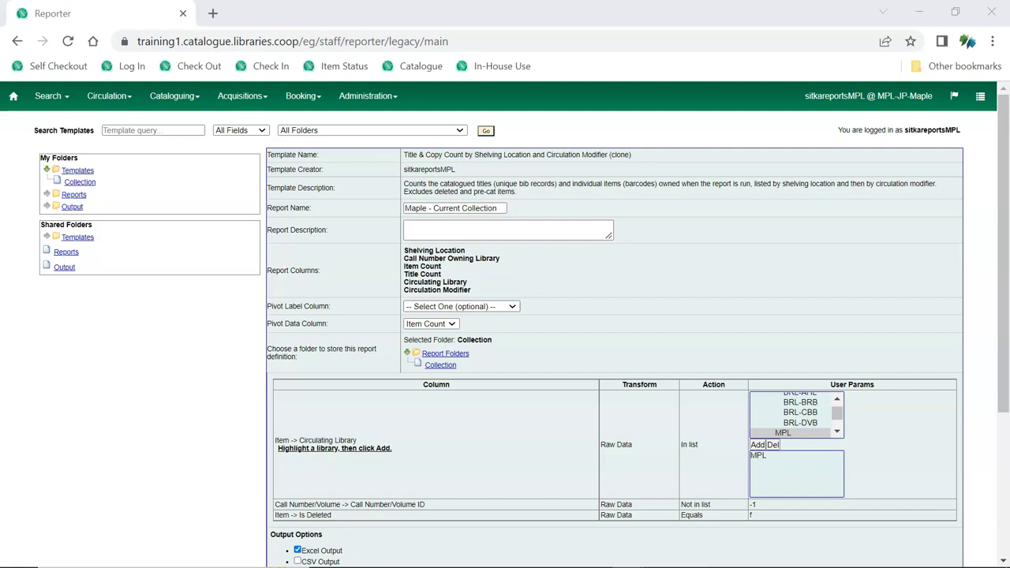
# Step: Examine the output options, recurrence and scheduling settings of the "Maple - Current Collection" report
pyautogui.scroll(-3, 616, 339)
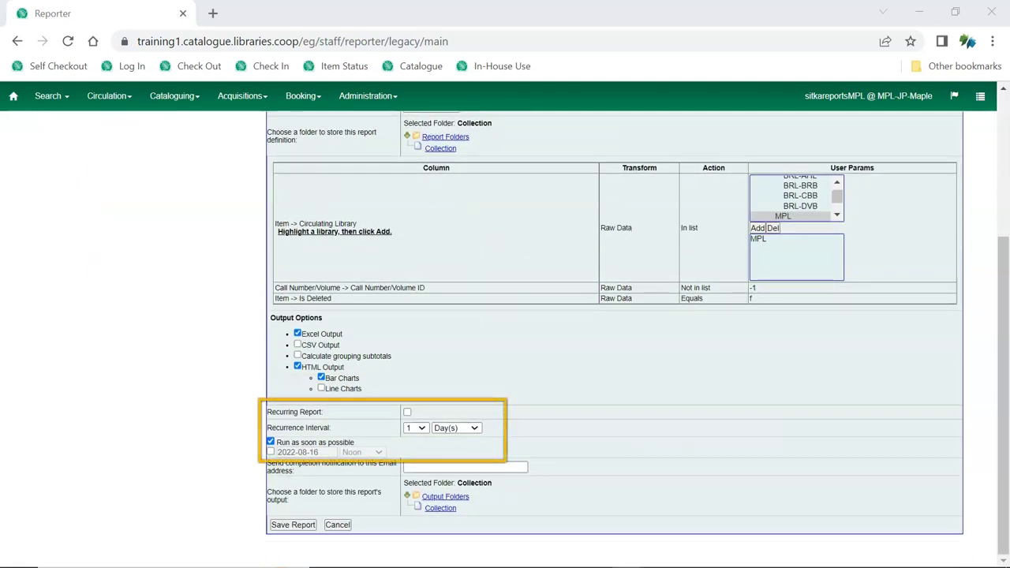